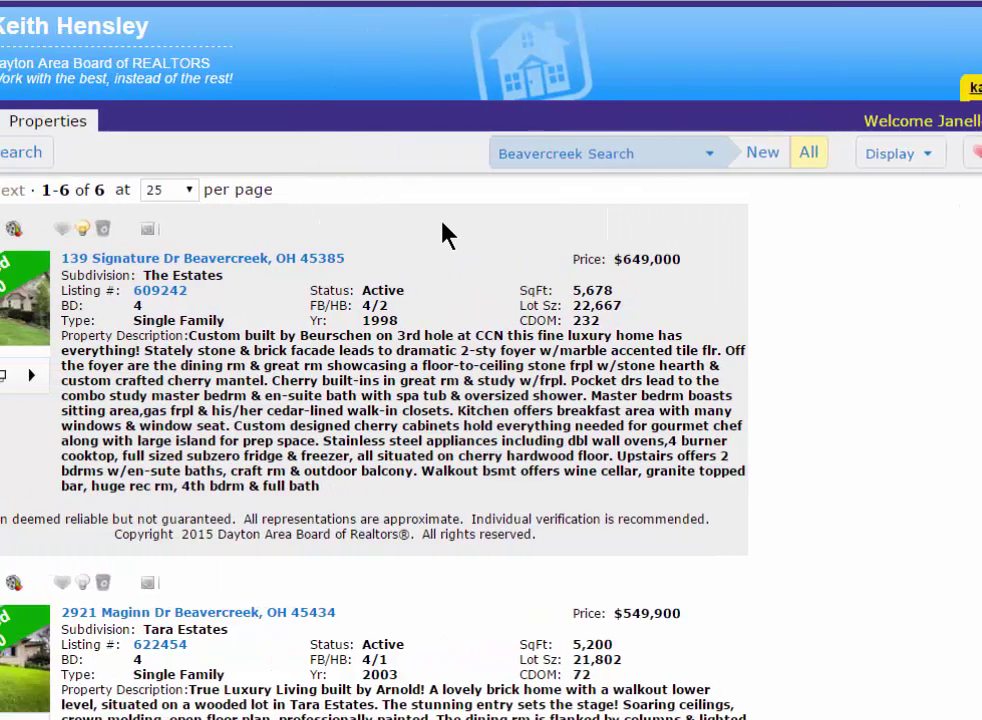
scroll(441, 267, down, 2)
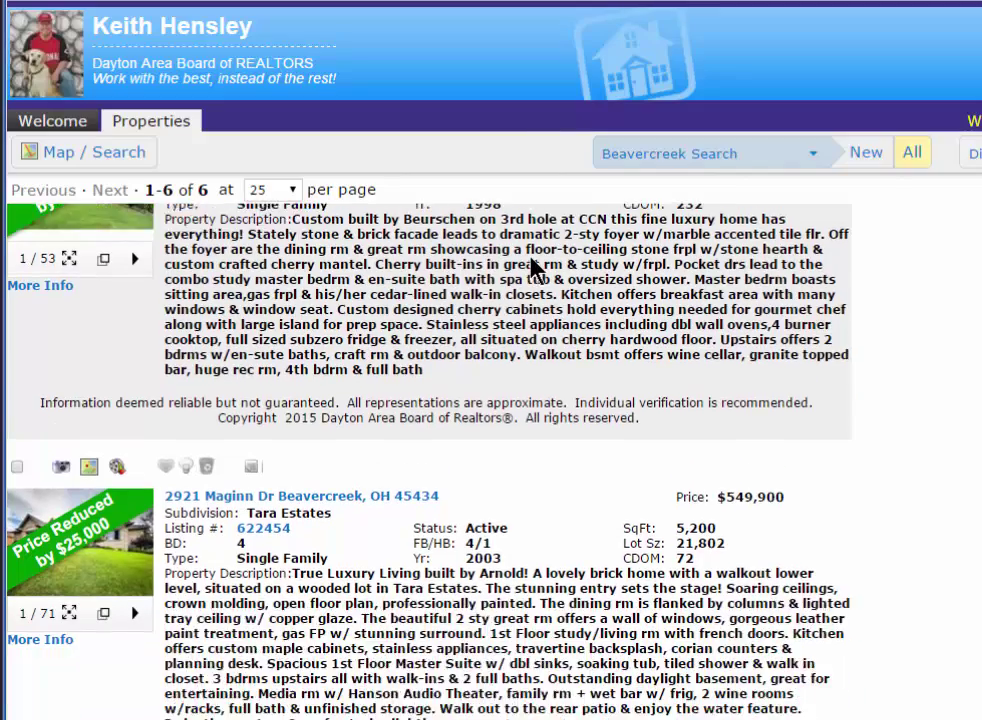
scroll(530, 258, down, 3)
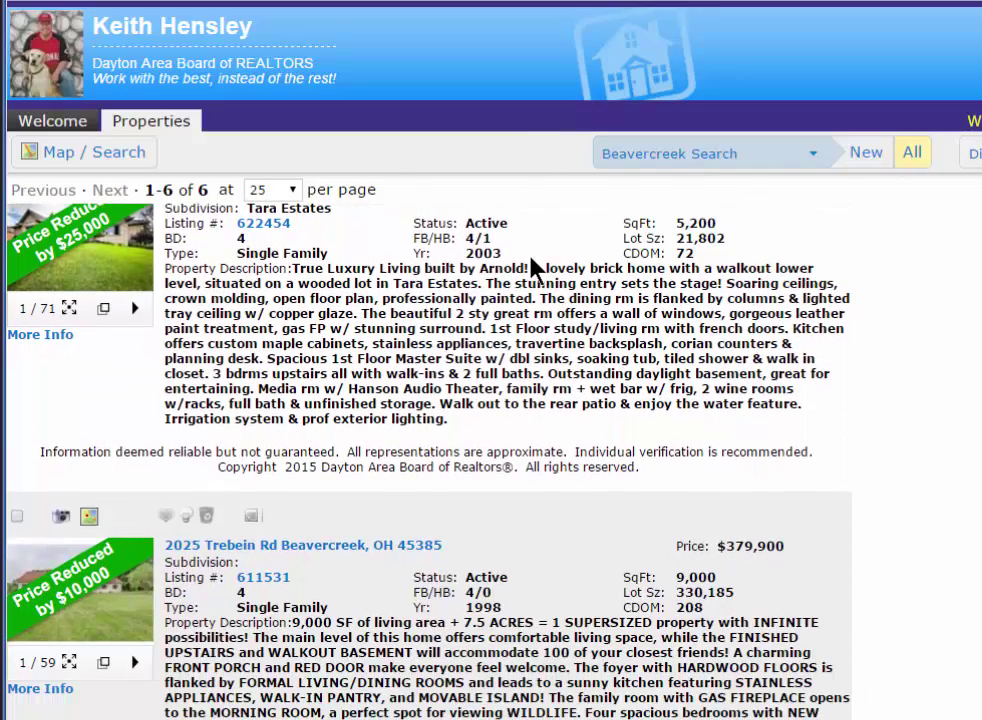
scroll(540, 405, down, 3)
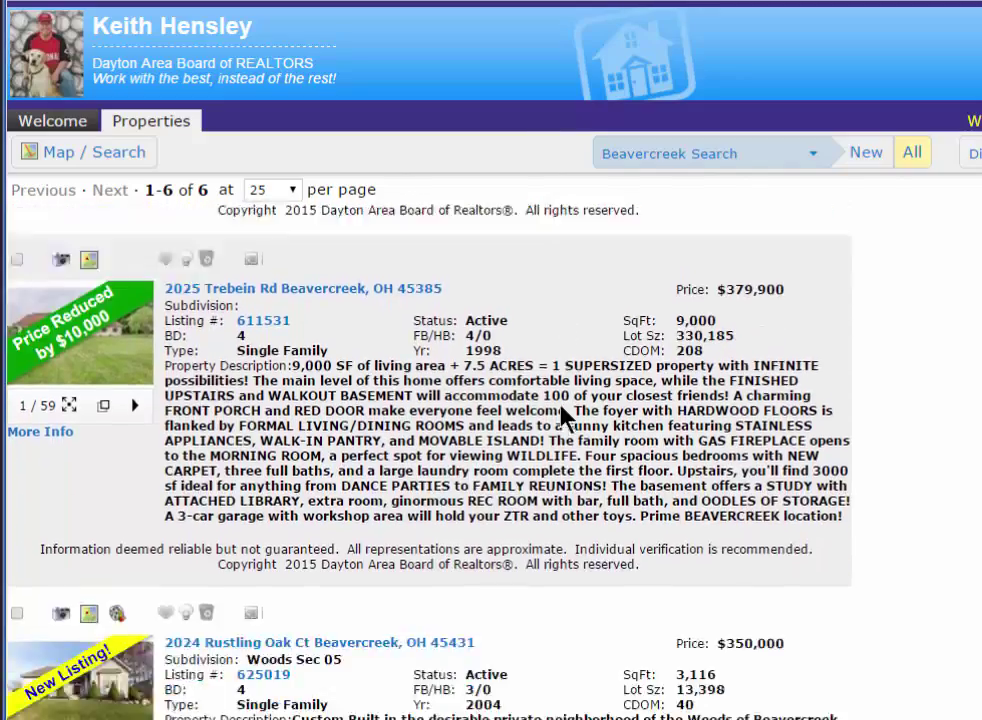
scroll(562, 413, down, 2)
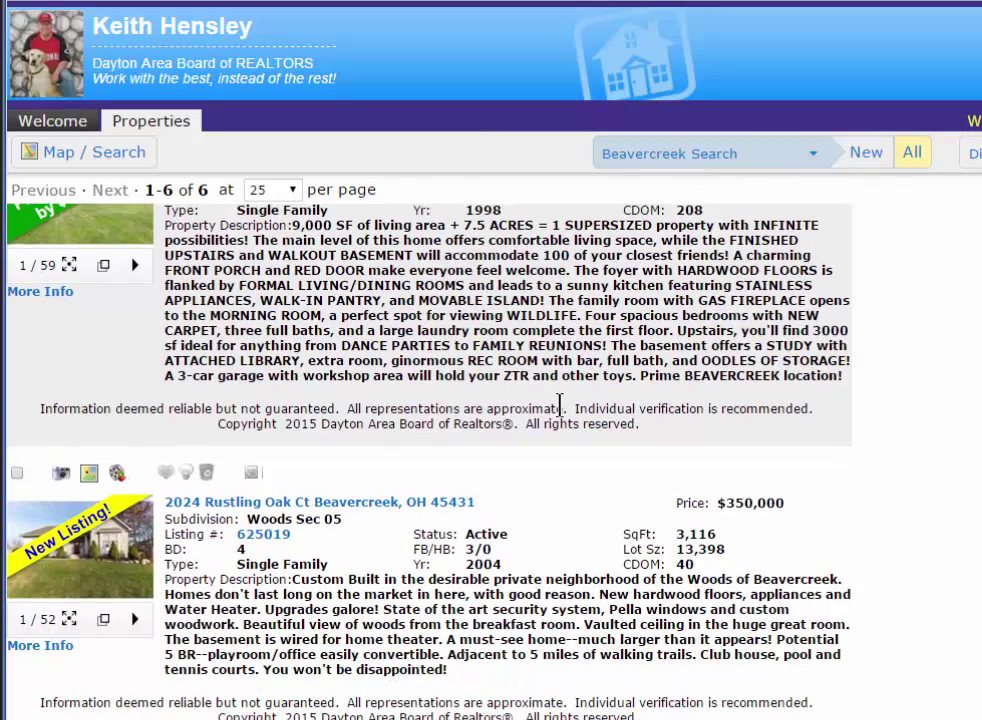
scroll(560, 403, up, 10)
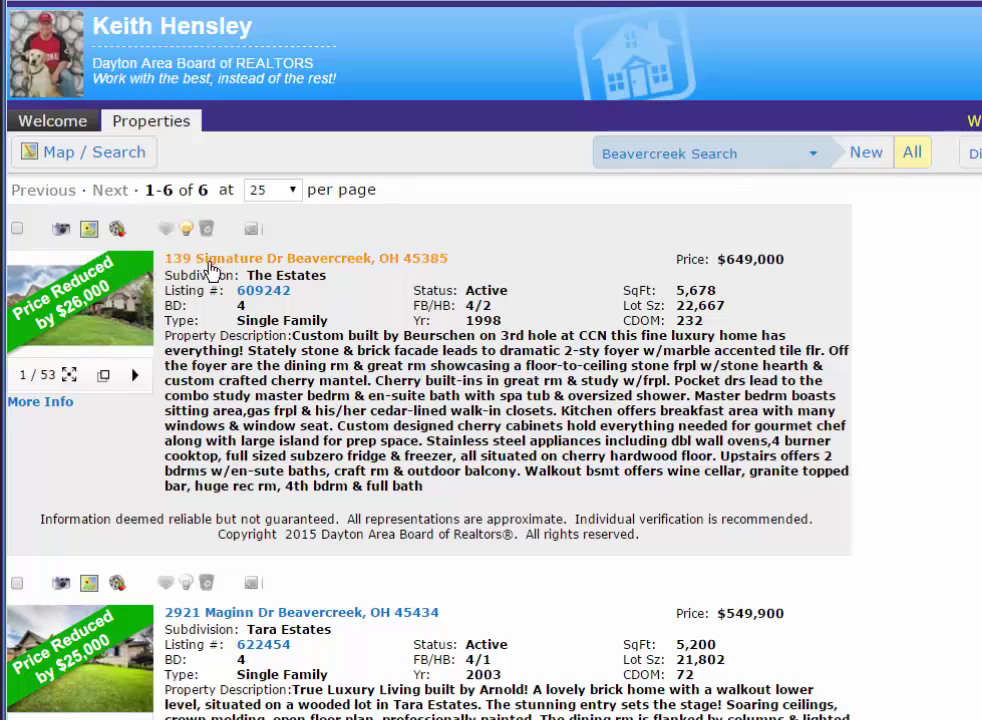
click(242, 264)
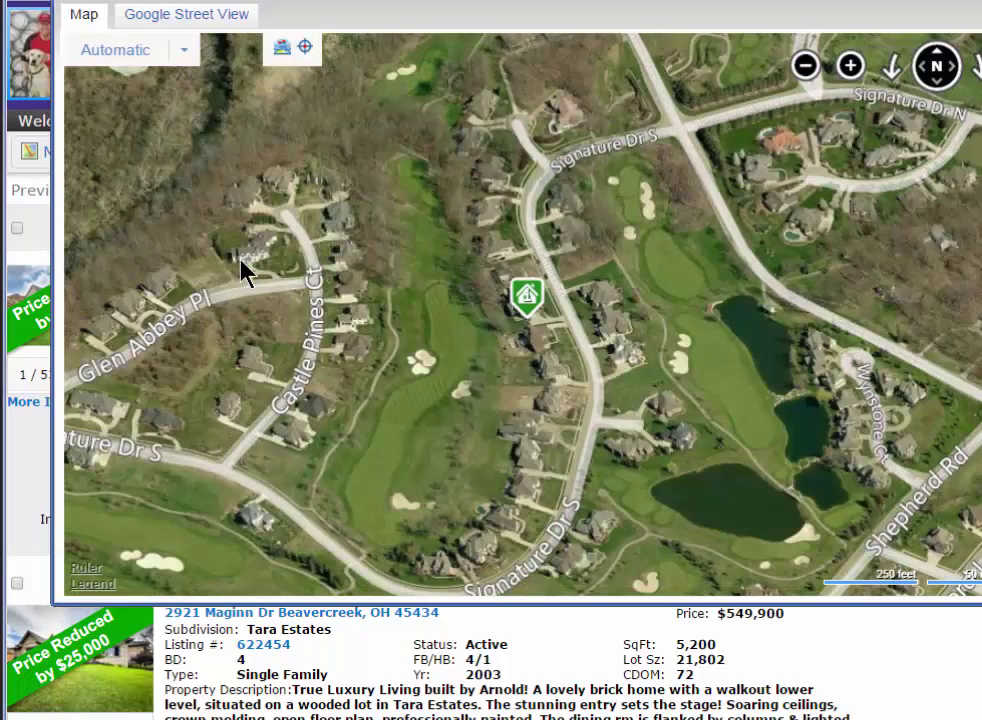
- Look down Signature Dr S in street view, move forward, then close the map
click(188, 16)
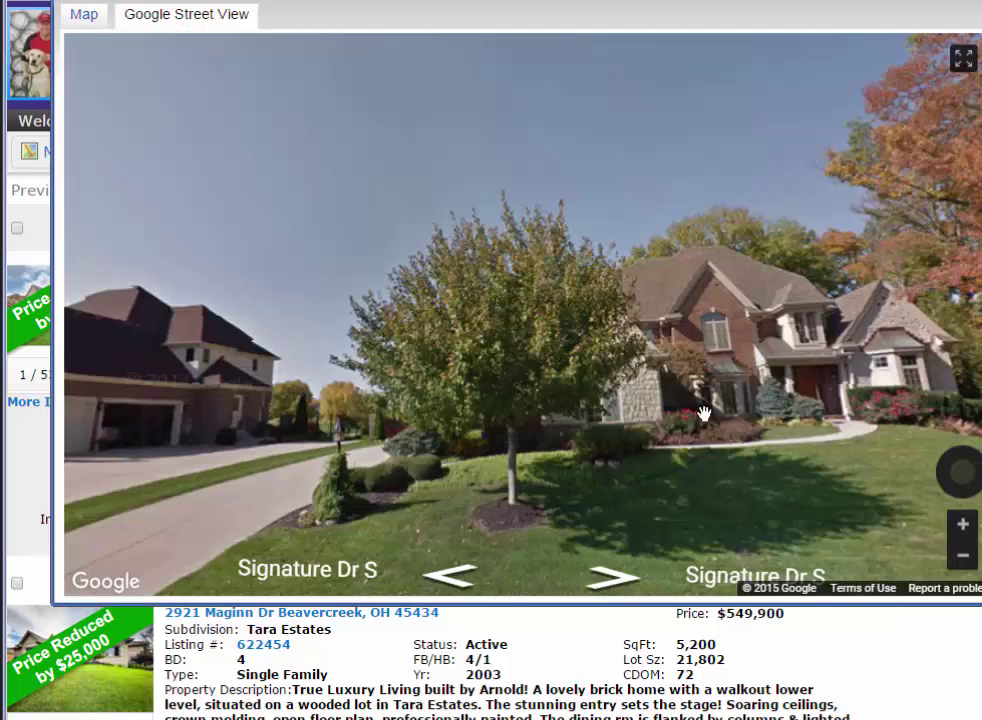
drag(705, 412, 193, 344)
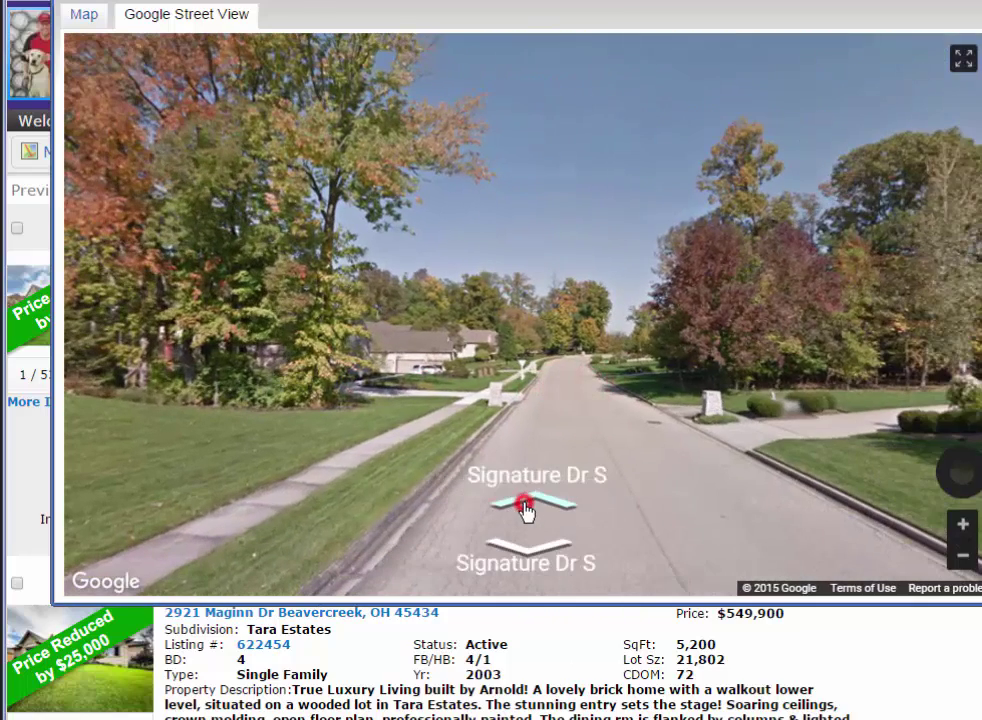
click(526, 508)
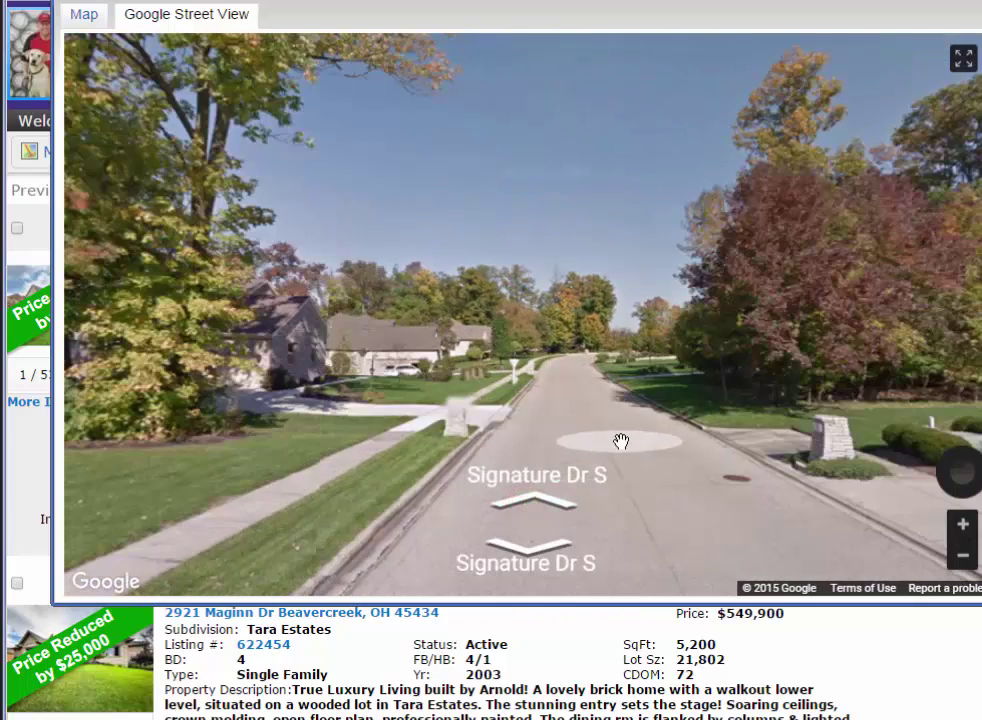
key(Escape)
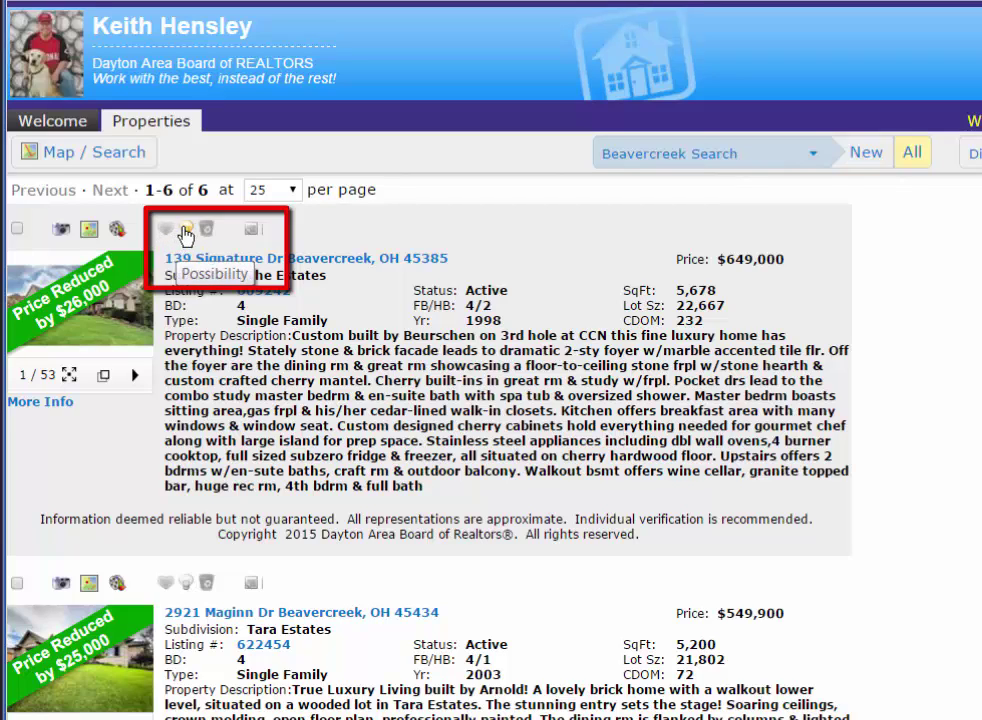
- Check the notes, then review the full details page of 139 Signature Dr
click(251, 234)
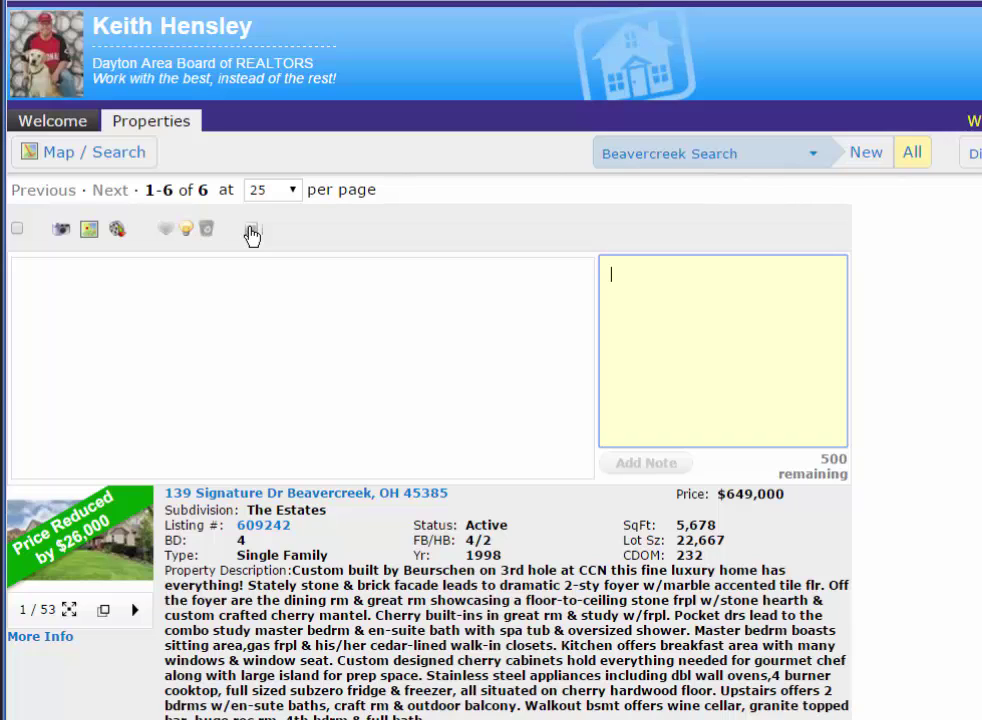
click(251, 231)
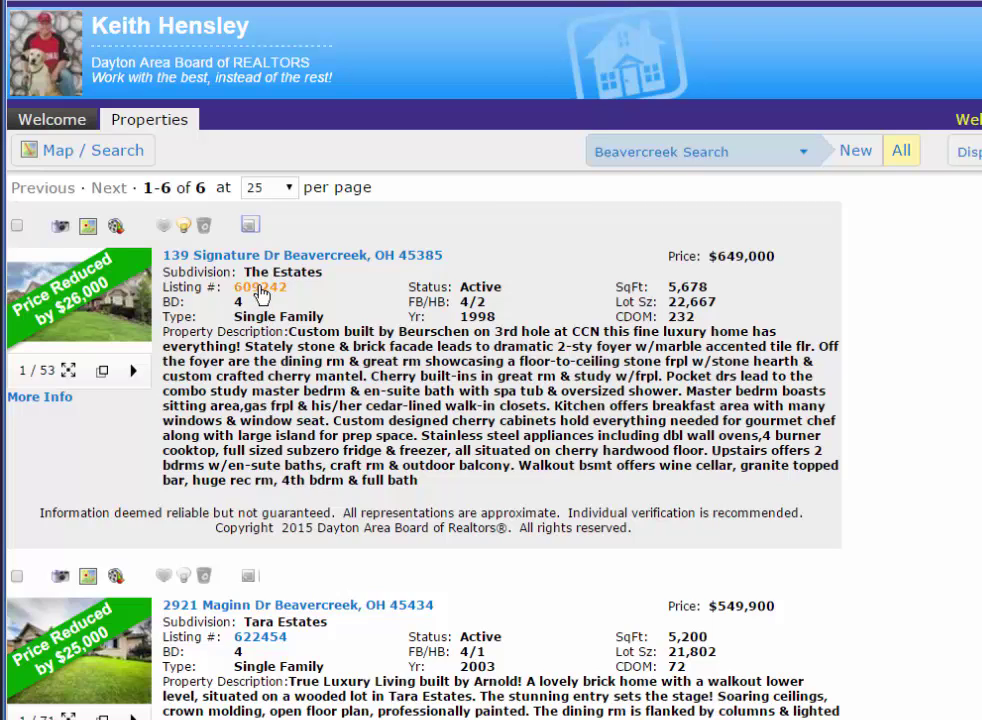
click(38, 399)
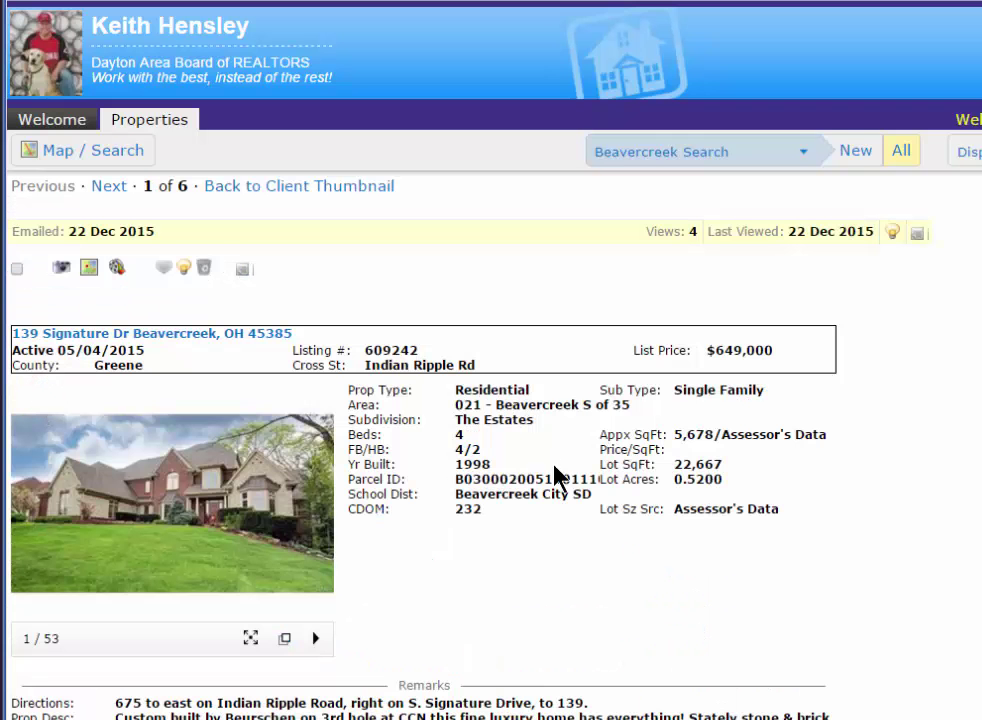
scroll(558, 455, down, 4)
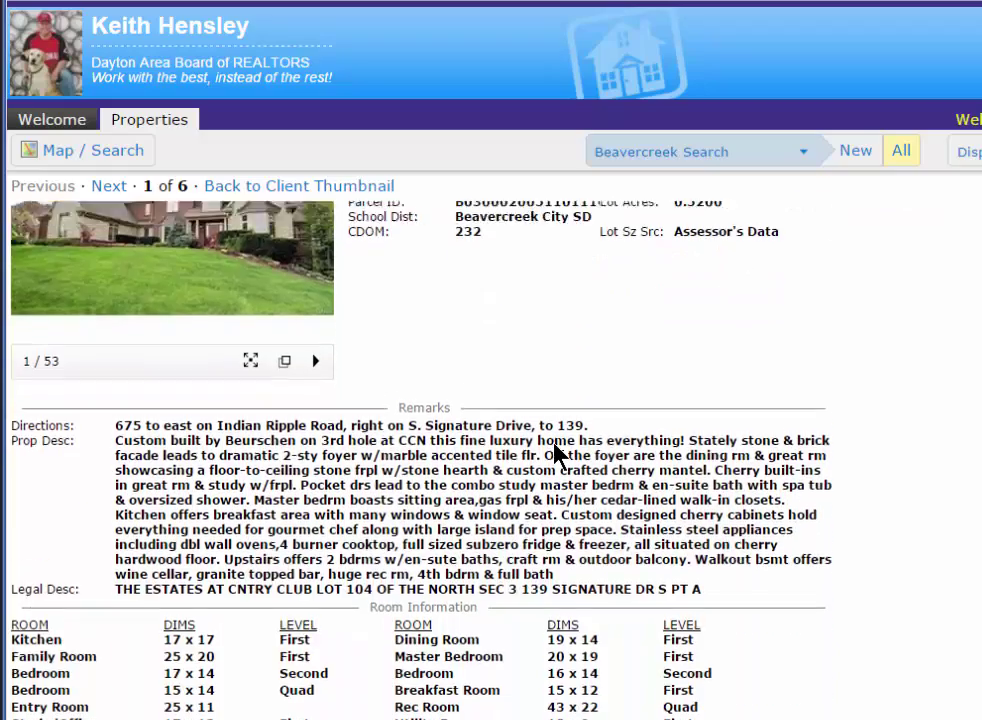
scroll(553, 441, down, 2)
scroll(553, 443, up, 6)
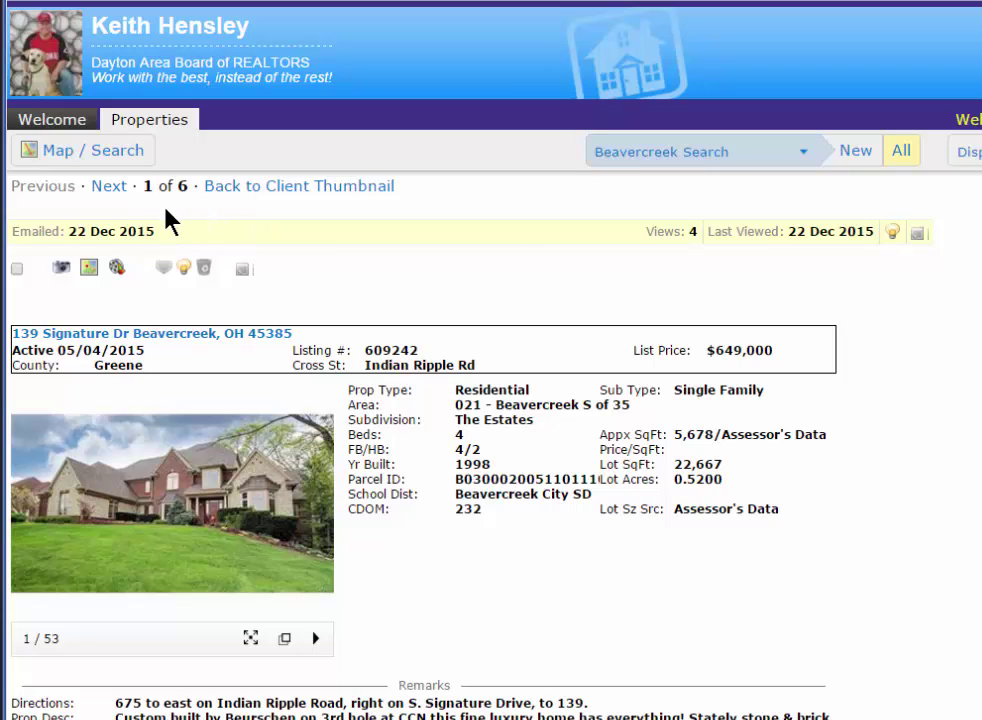
click(108, 187)
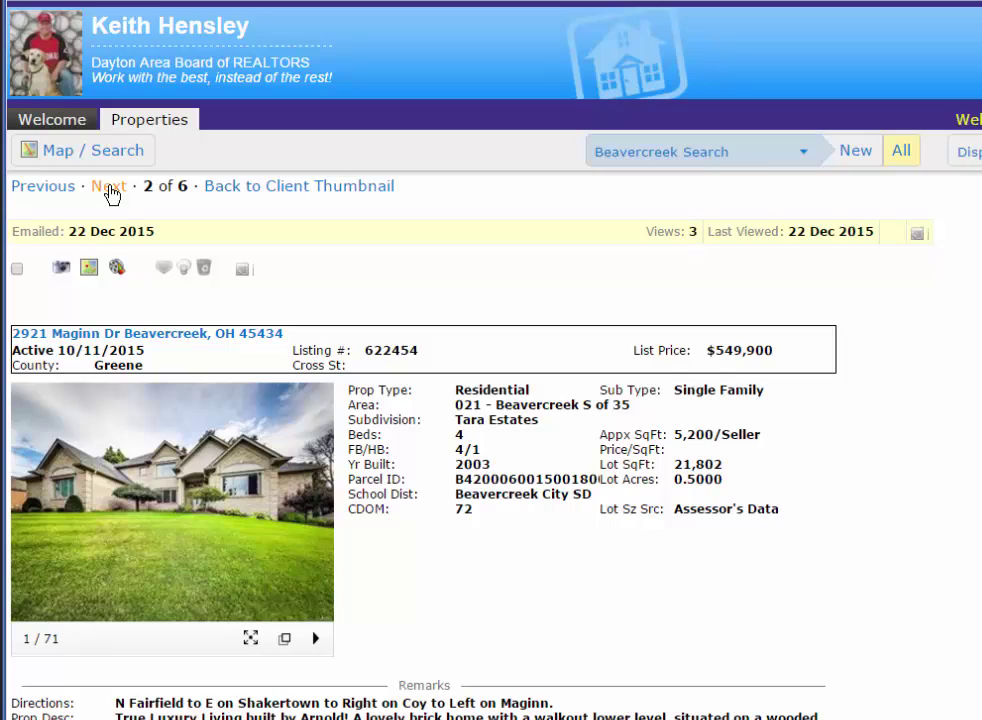
click(108, 187)
click(108, 187)
click(108, 187)
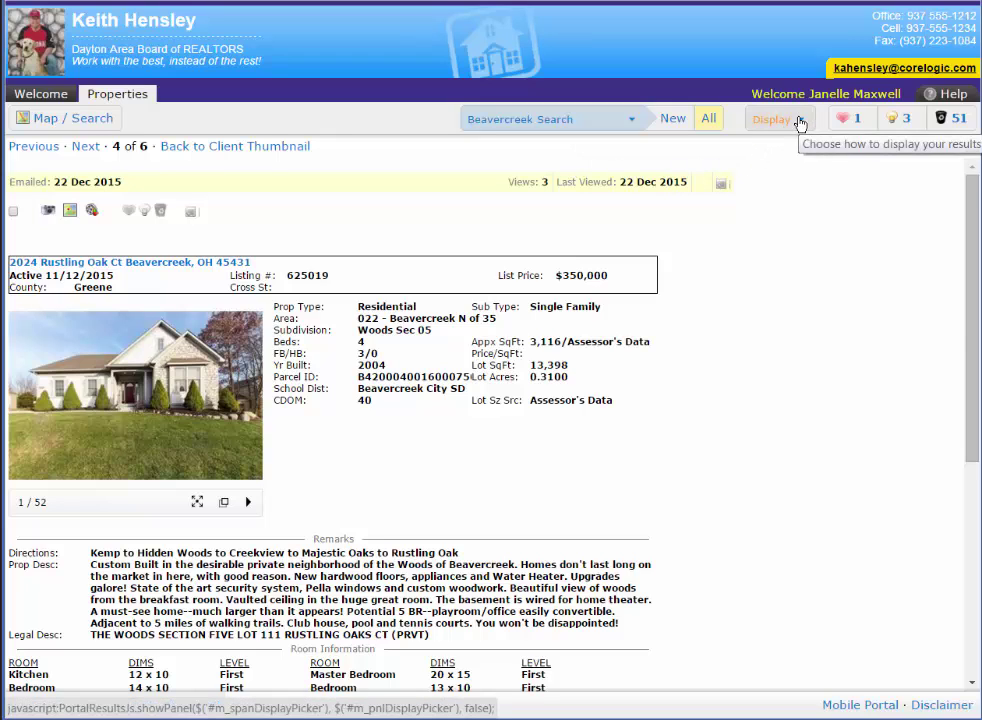
- Try the Client Thumbnail and Client Single Line views, then settle on Client Booklet
click(800, 121)
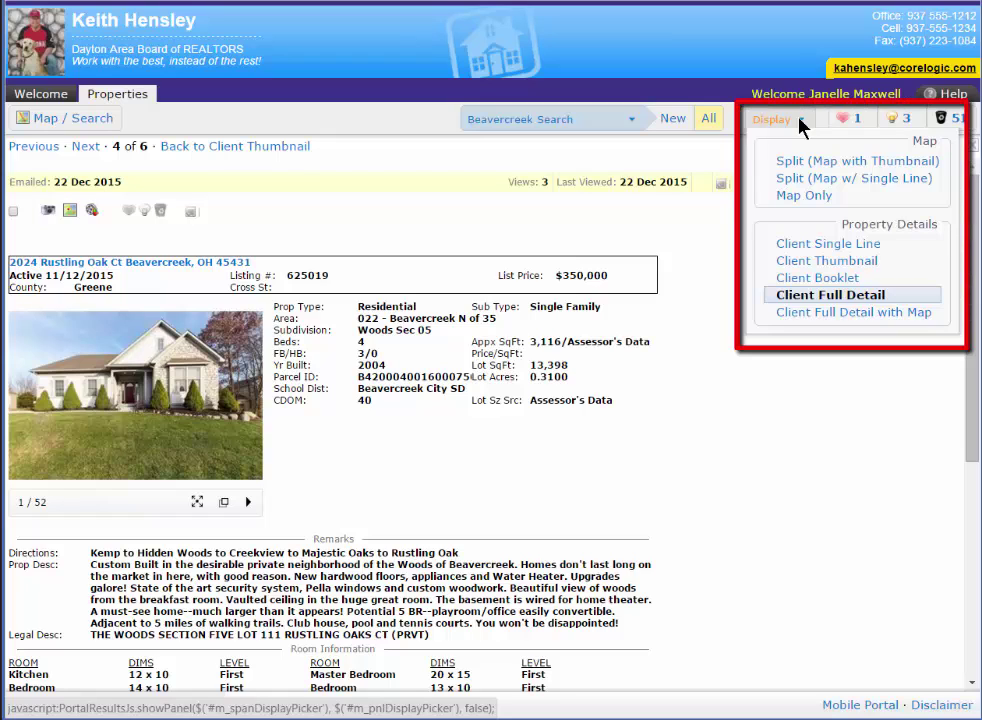
click(851, 261)
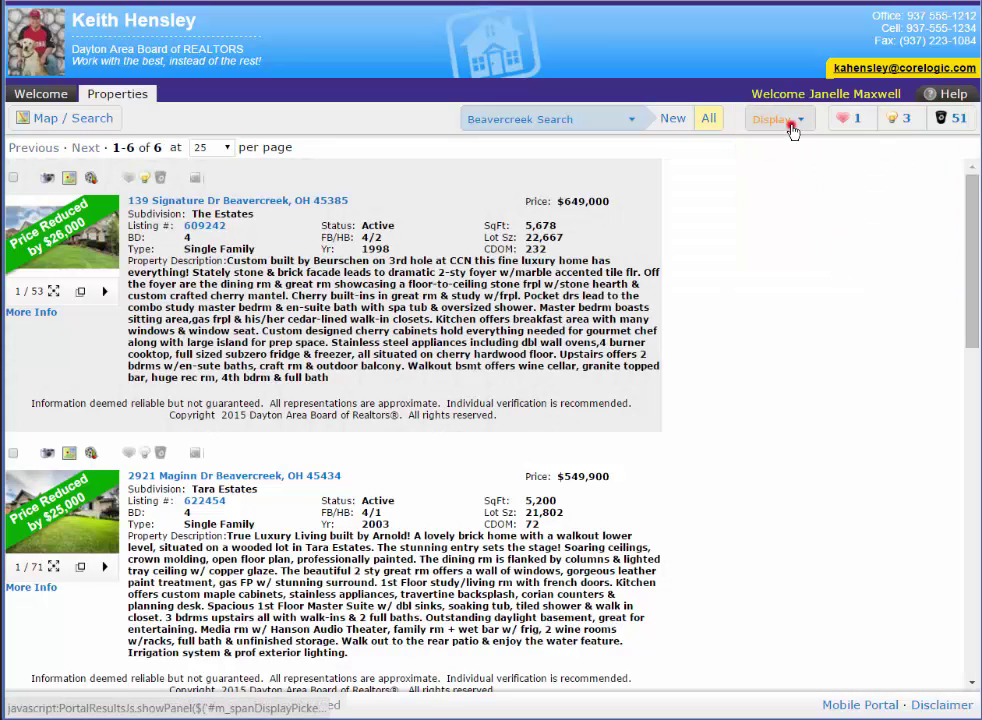
click(790, 124)
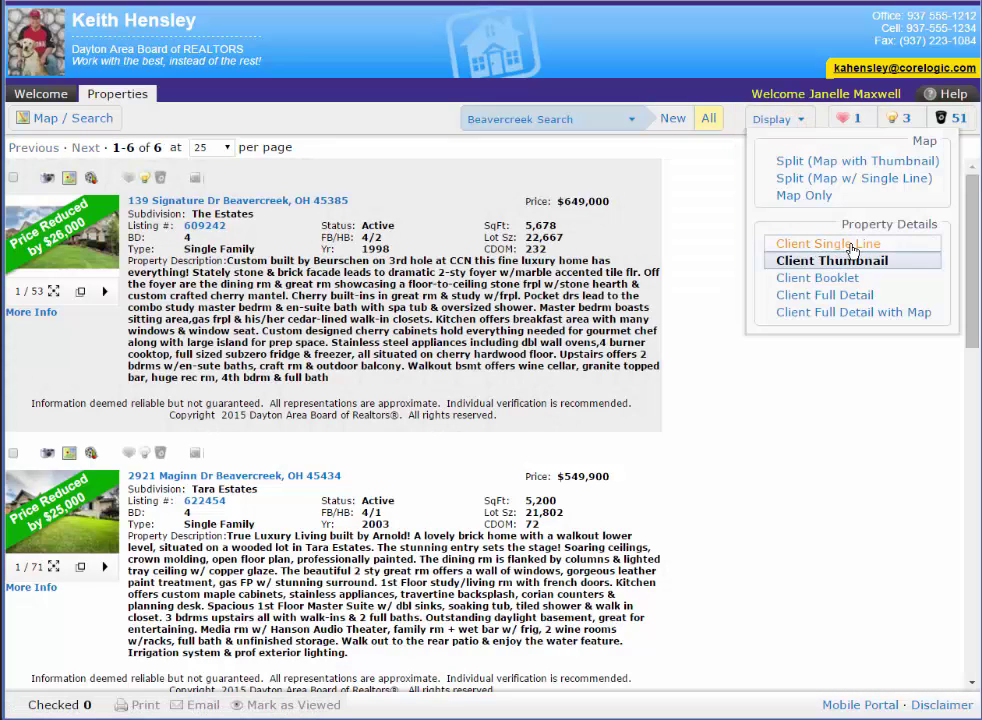
click(849, 245)
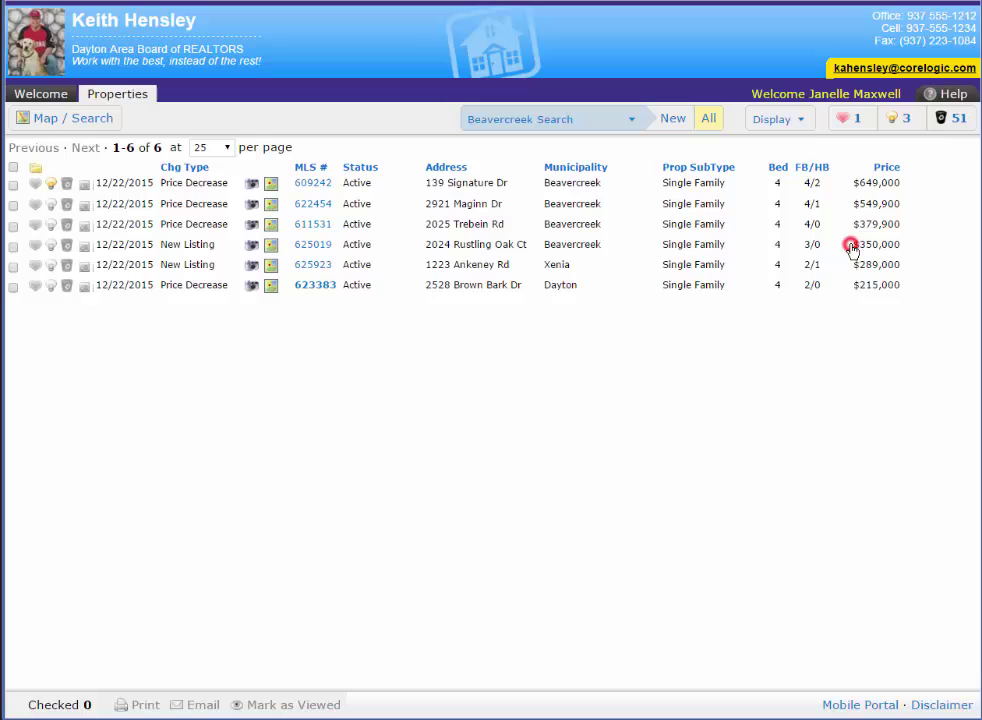
click(801, 123)
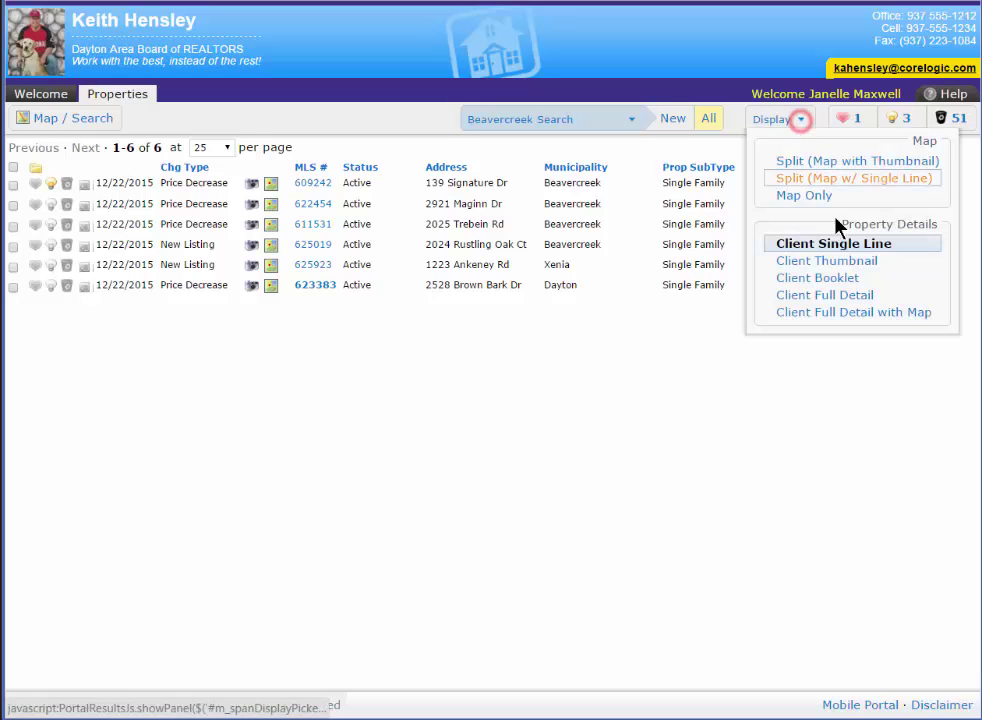
click(819, 280)
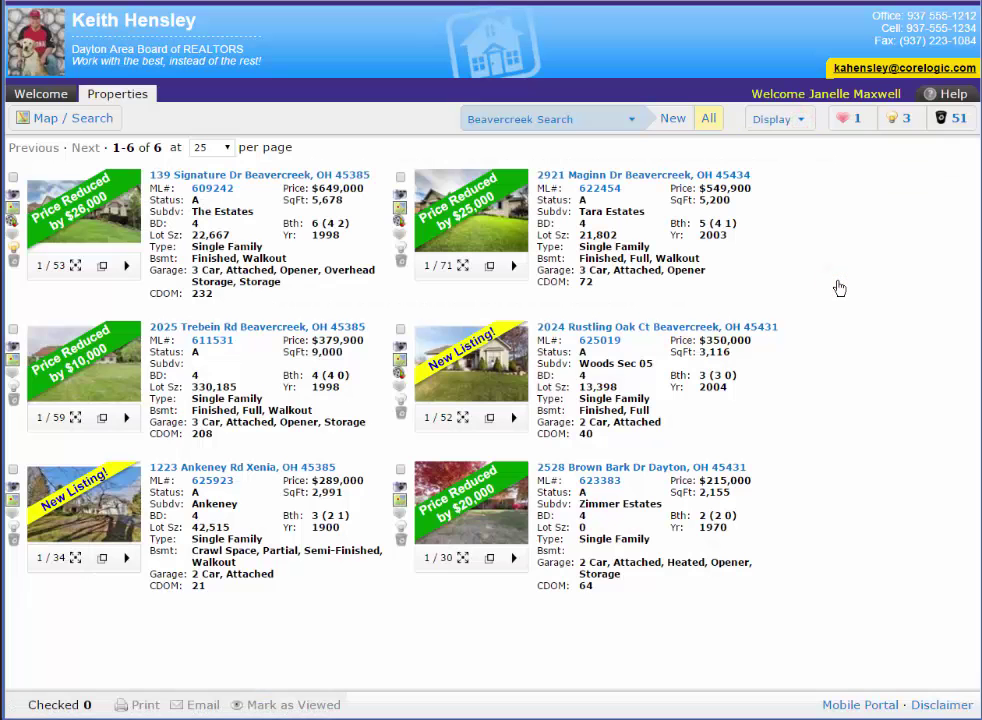
click(798, 122)
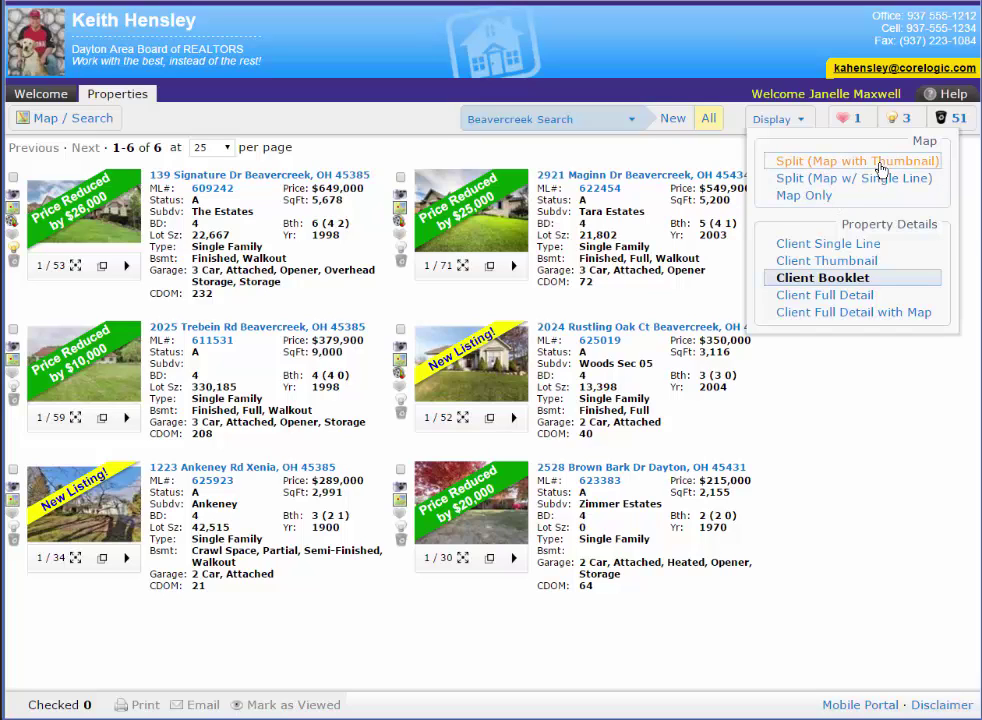
- Review the listings in Split (Map with Thumbnail) view, then switch to Client Thumbnail
click(857, 163)
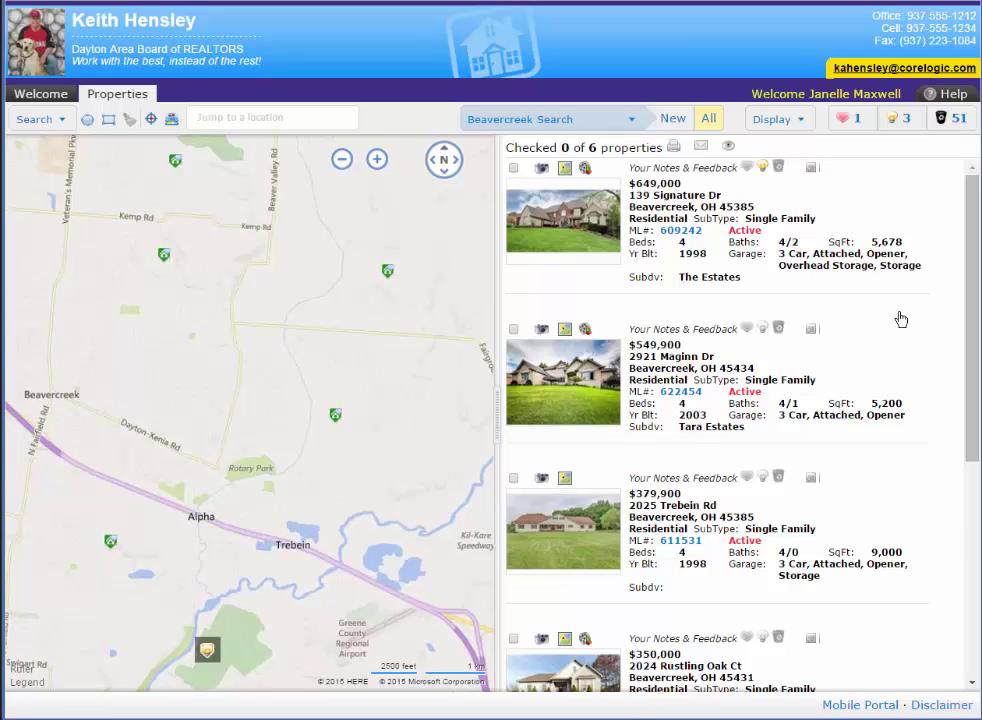
scroll(900, 318, down, 2)
scroll(900, 318, up, 2)
scroll(900, 318, down, 1)
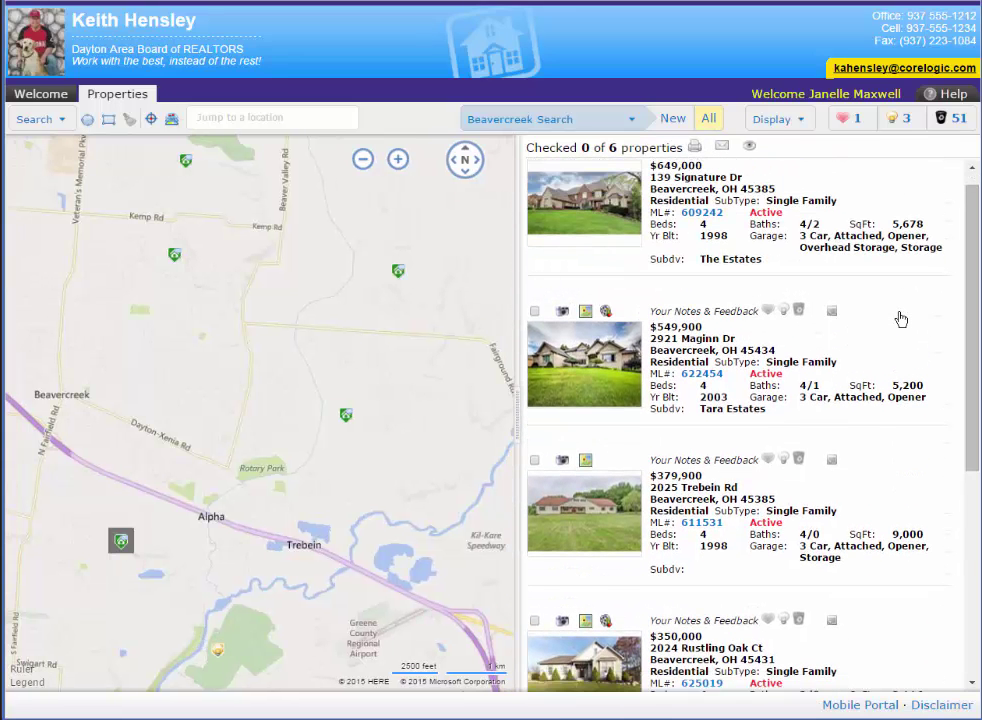
scroll(897, 318, up, 1)
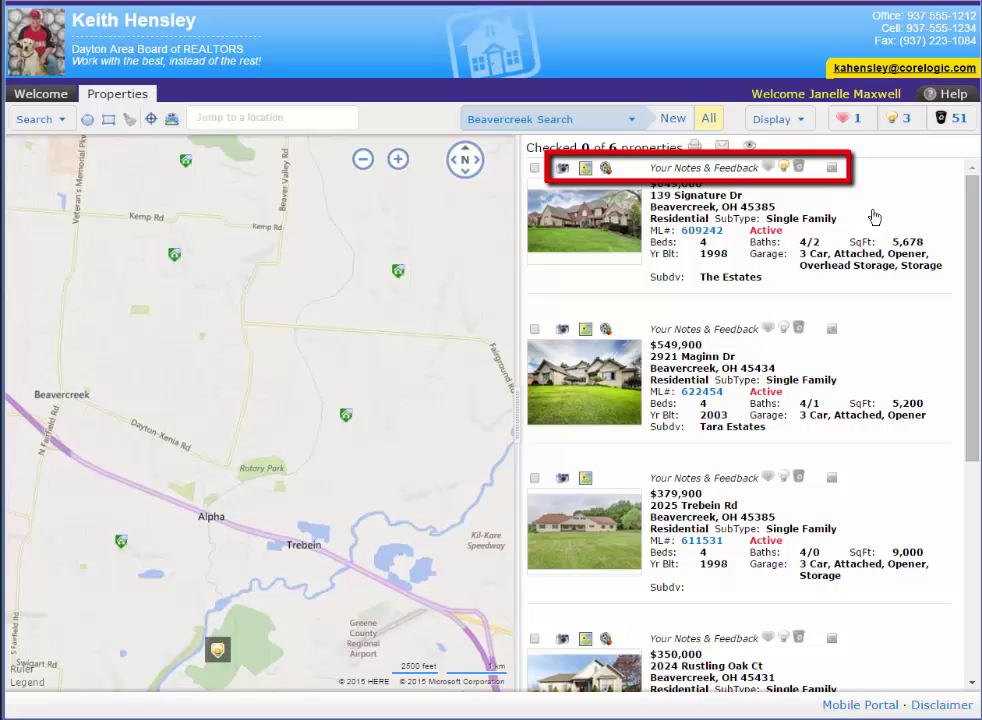
click(786, 124)
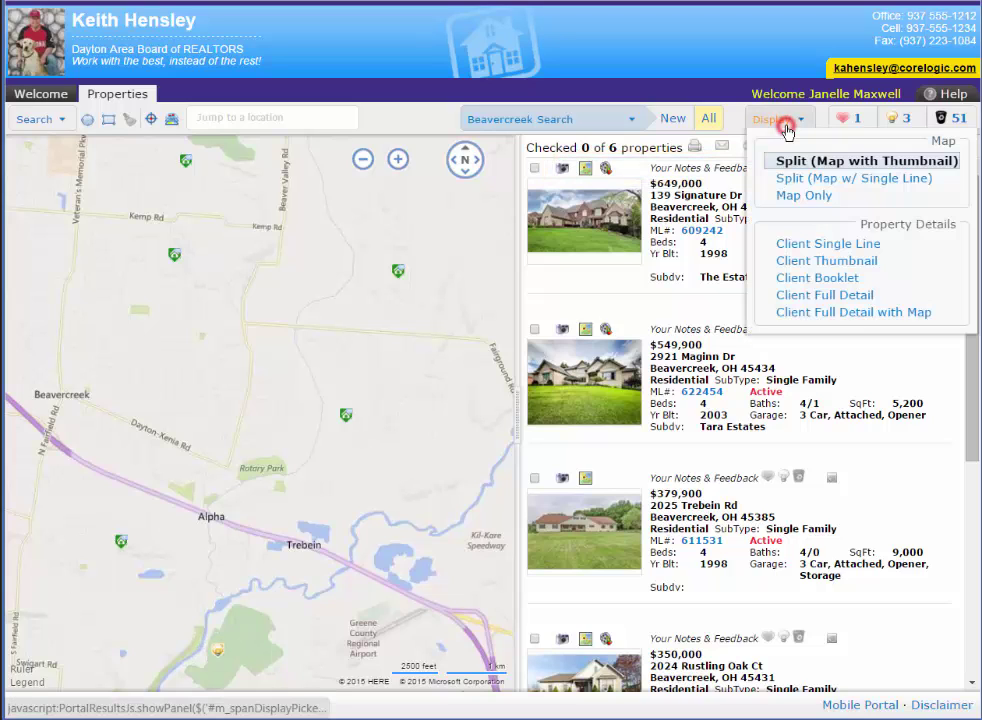
click(811, 263)
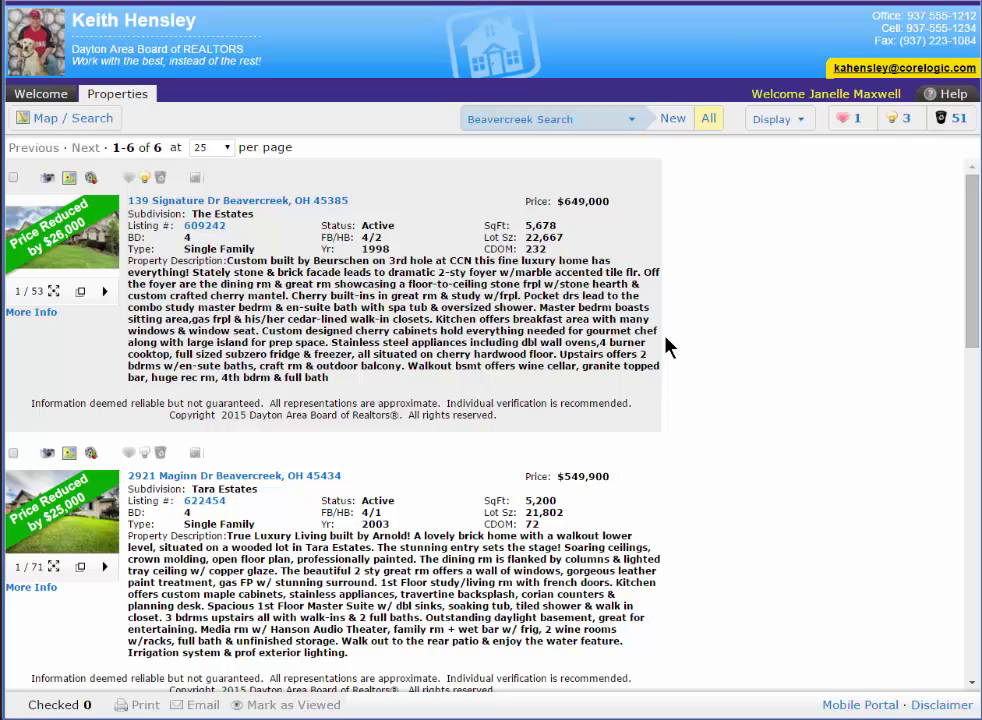
click(13, 177)
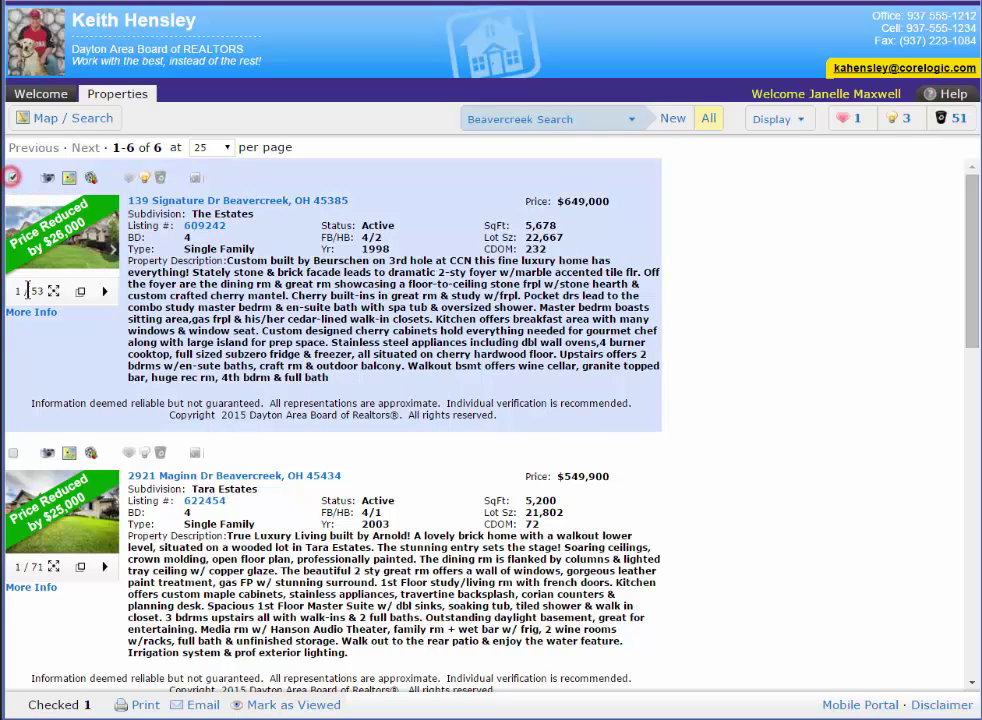
click(13, 453)
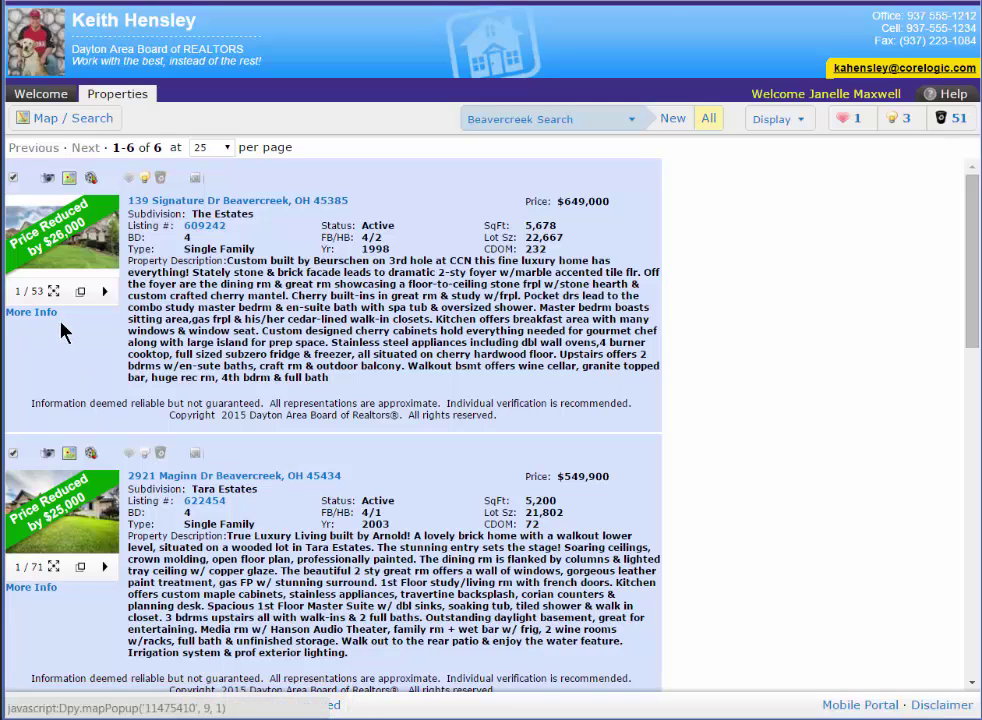
click(13, 454)
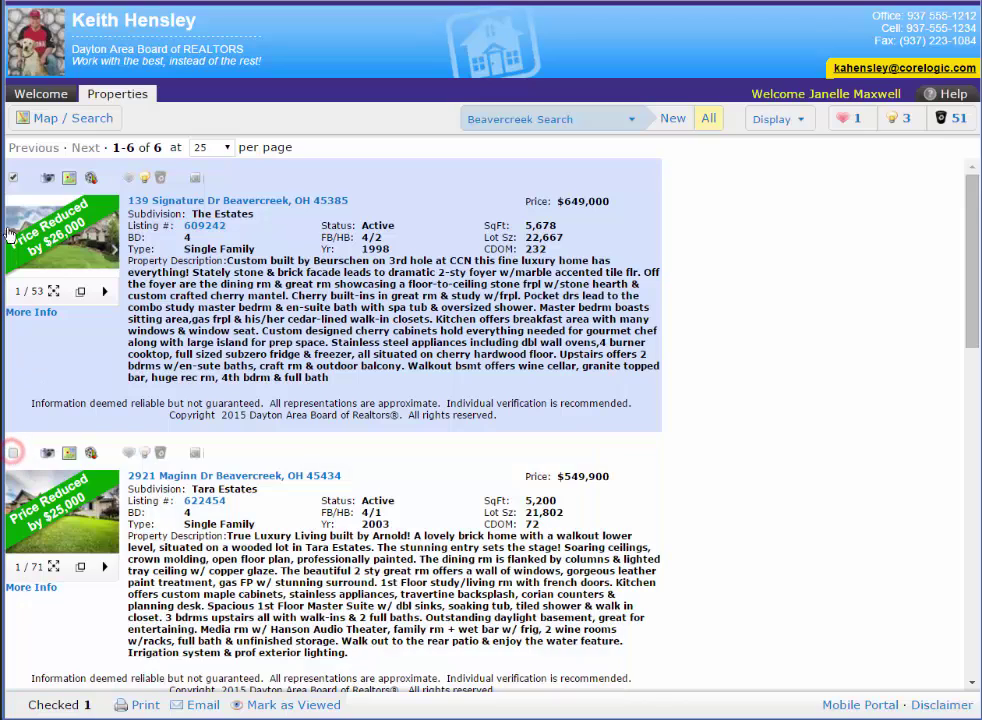
click(15, 180)
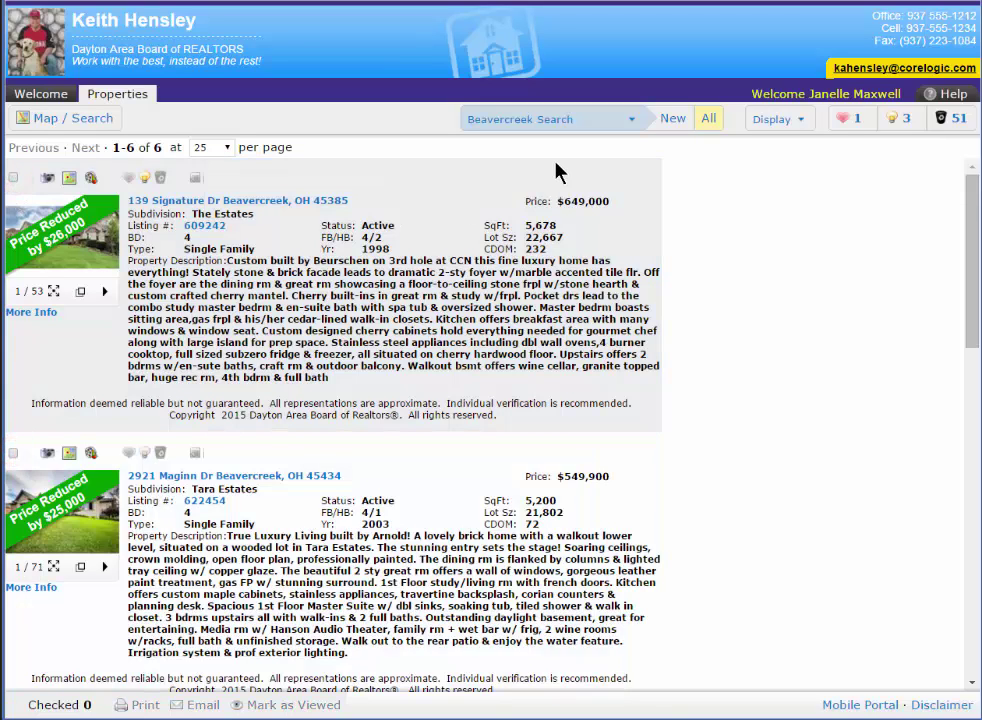
- Open the Beavercreek Search dropdown listing saved searches and emailed listings
click(601, 128)
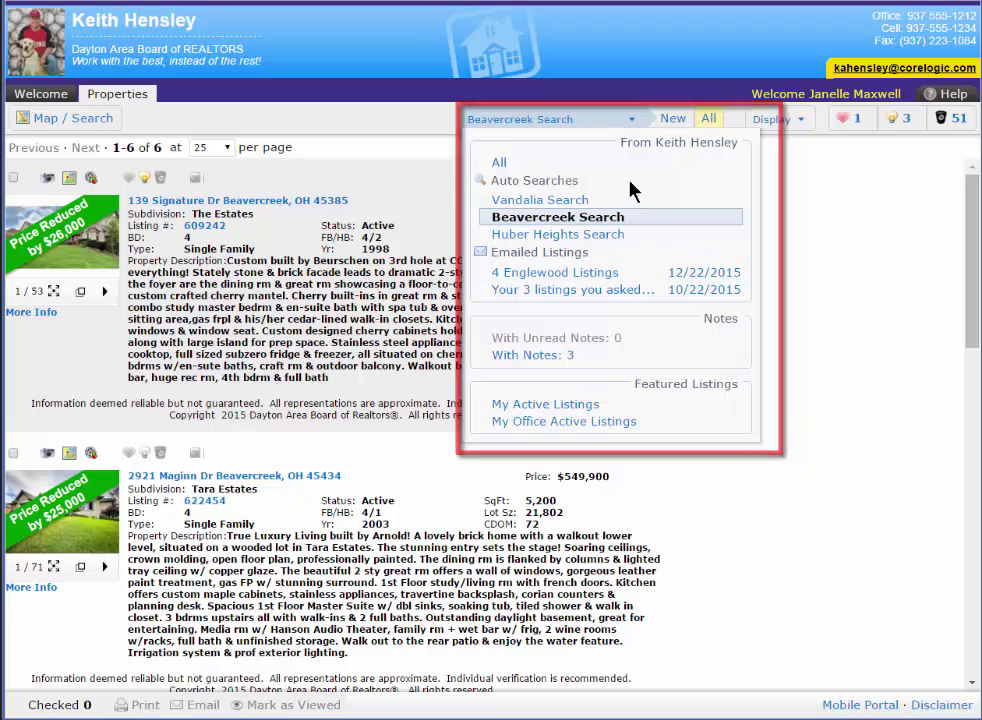
- Close the search dropdown, read the Portal Help popup, and close it
click(631, 120)
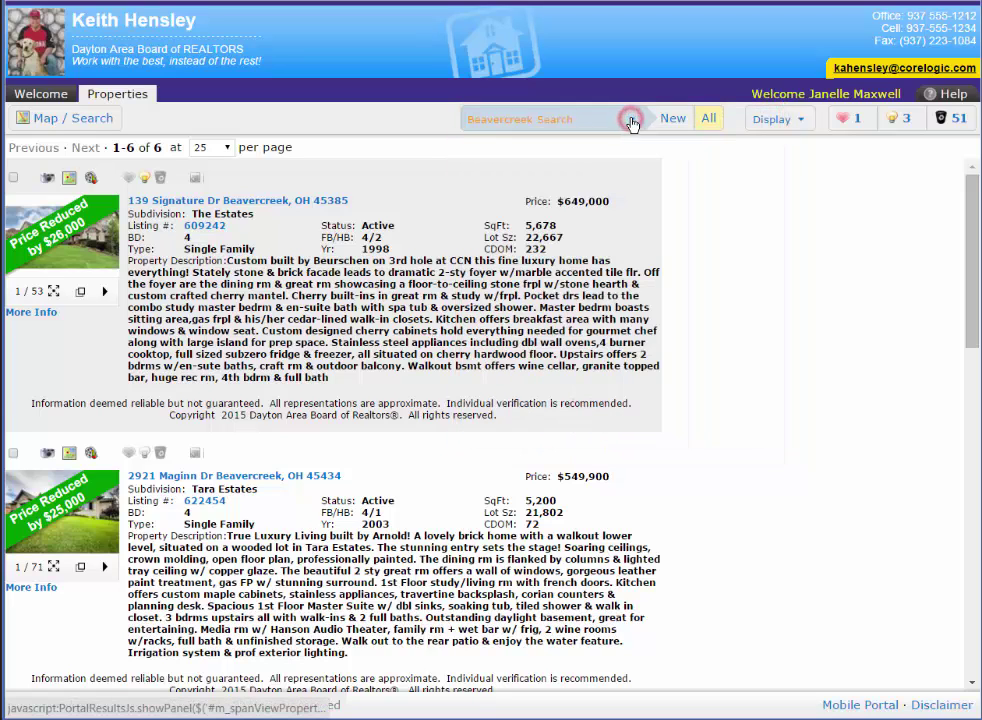
click(948, 100)
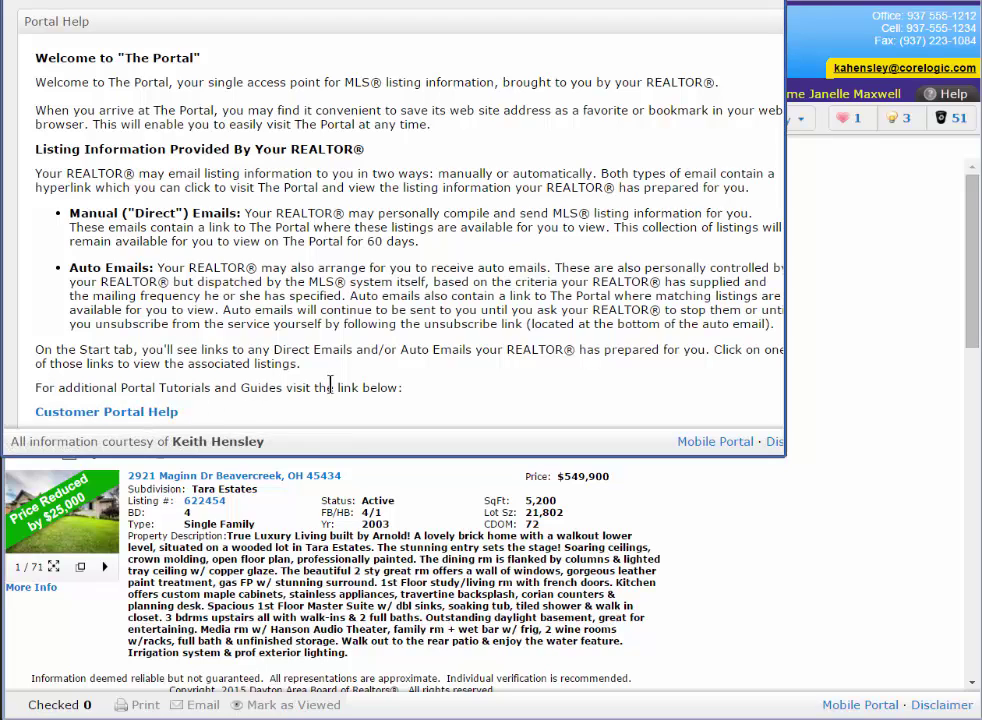
click(862, 369)
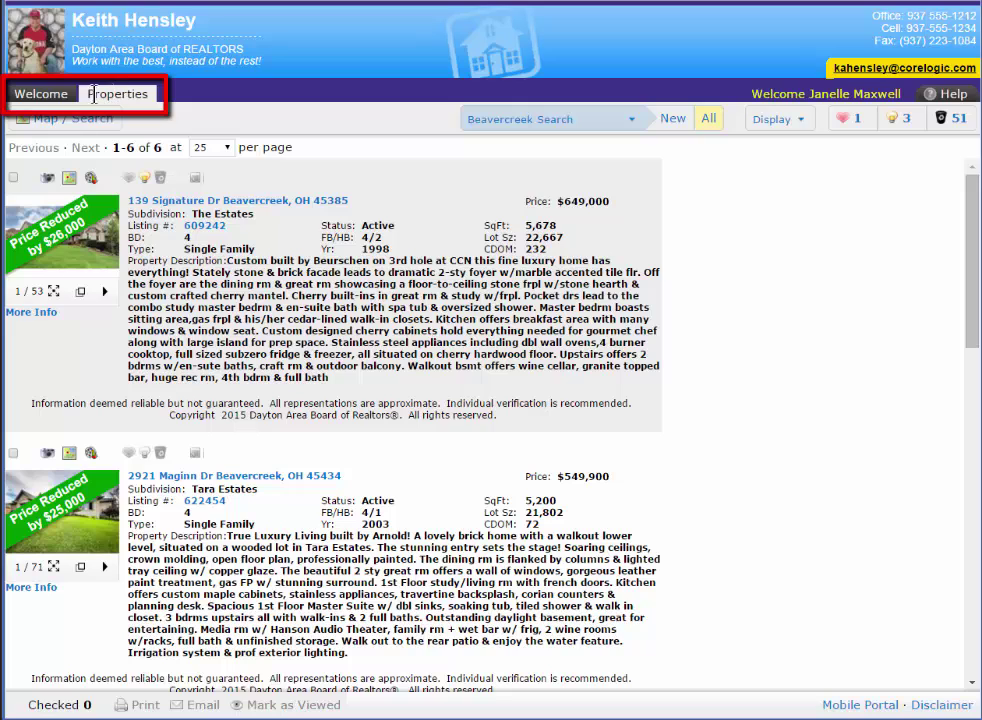
- Open the Welcome tab showing emailed reports, recent notes and auto searches
click(57, 97)
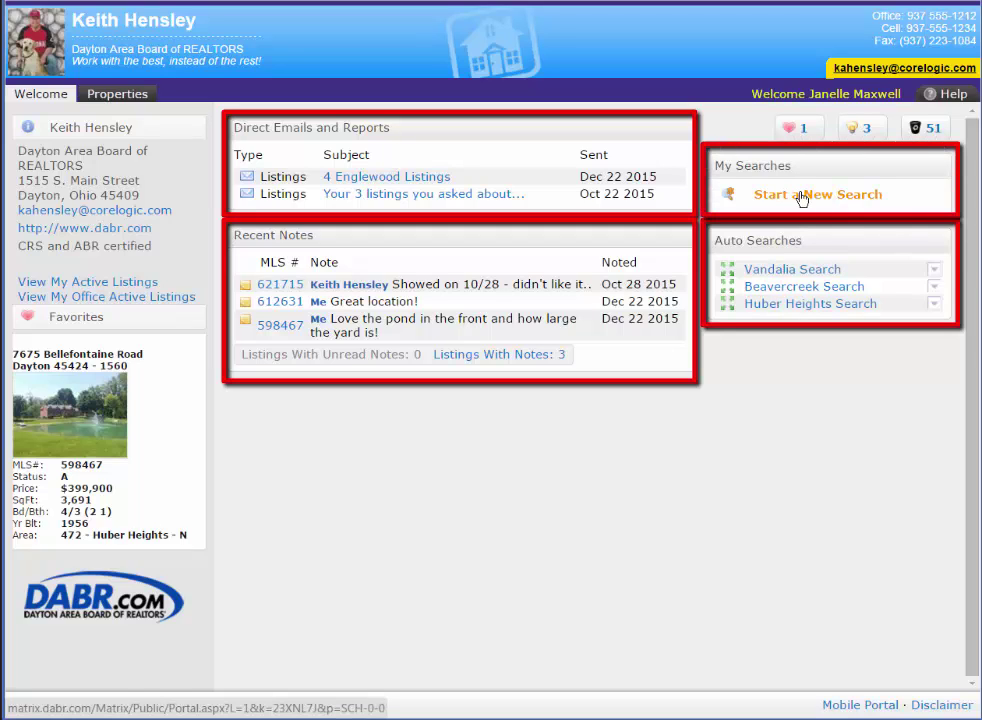
- Go to the Properties tab listing all 35 properties
click(114, 97)
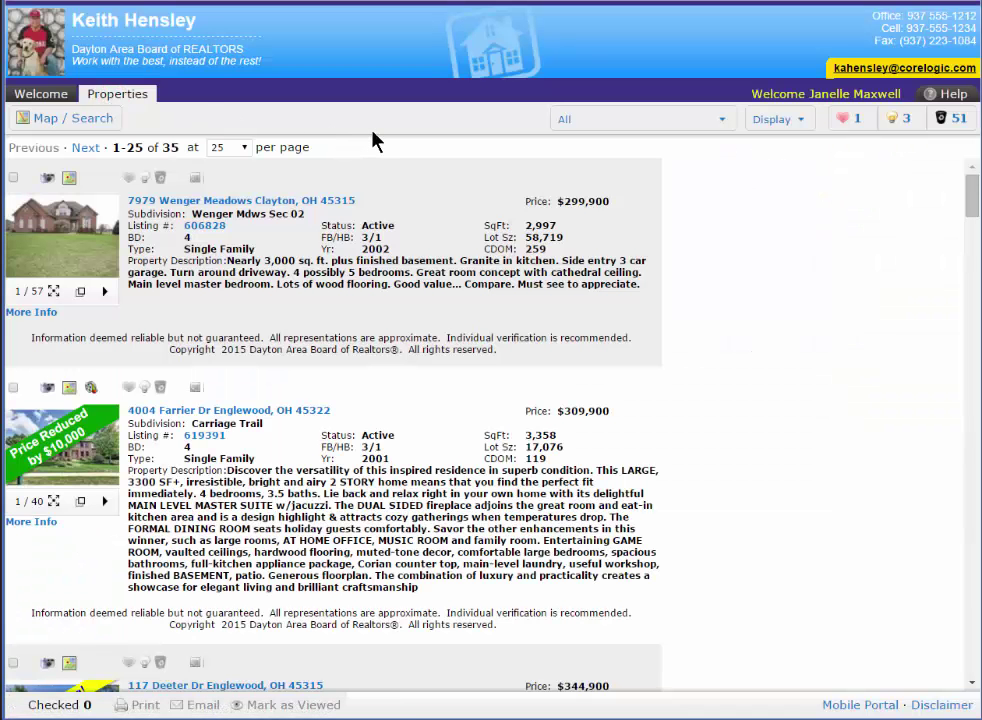